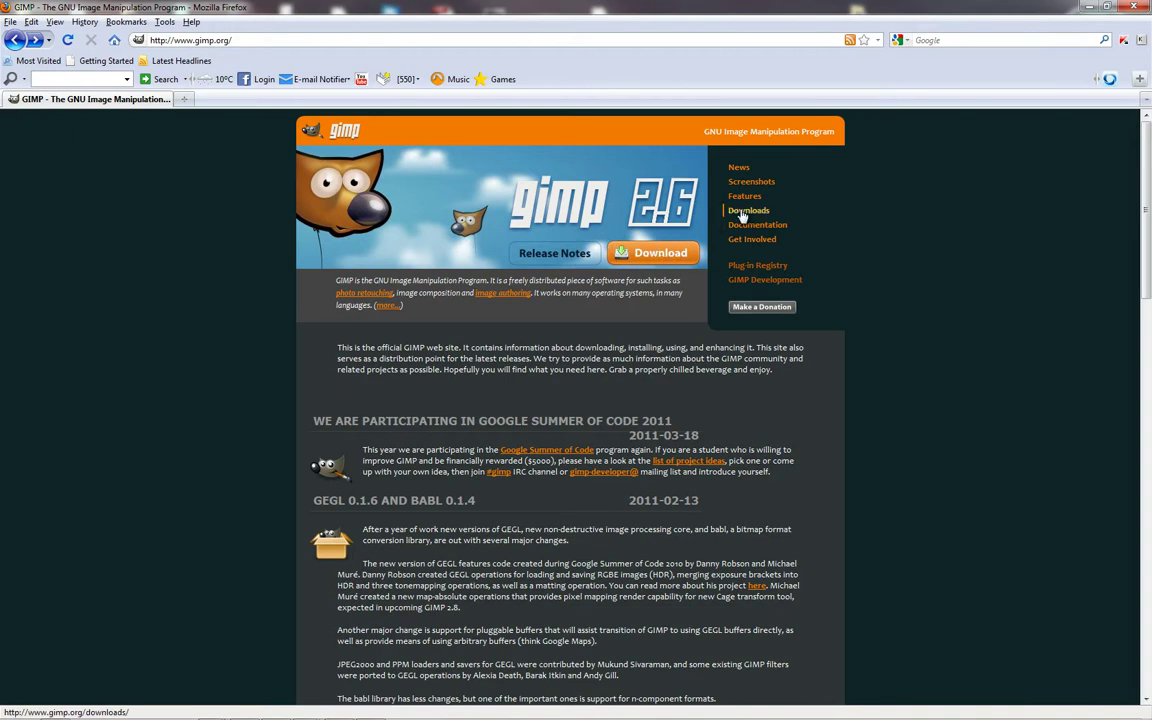
Go from the gimp.org home page to the GIMP Downloads page.
click(656, 255)
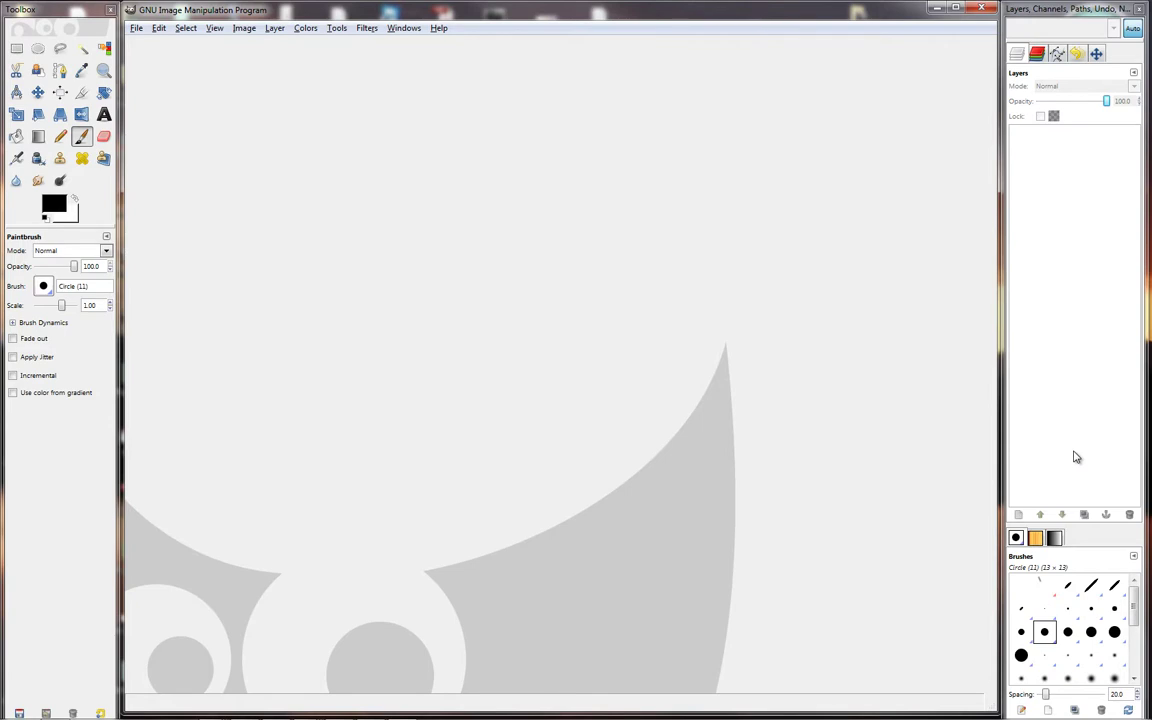
Look through the File menu's opening options and close it without opening anything.
click(133, 28)
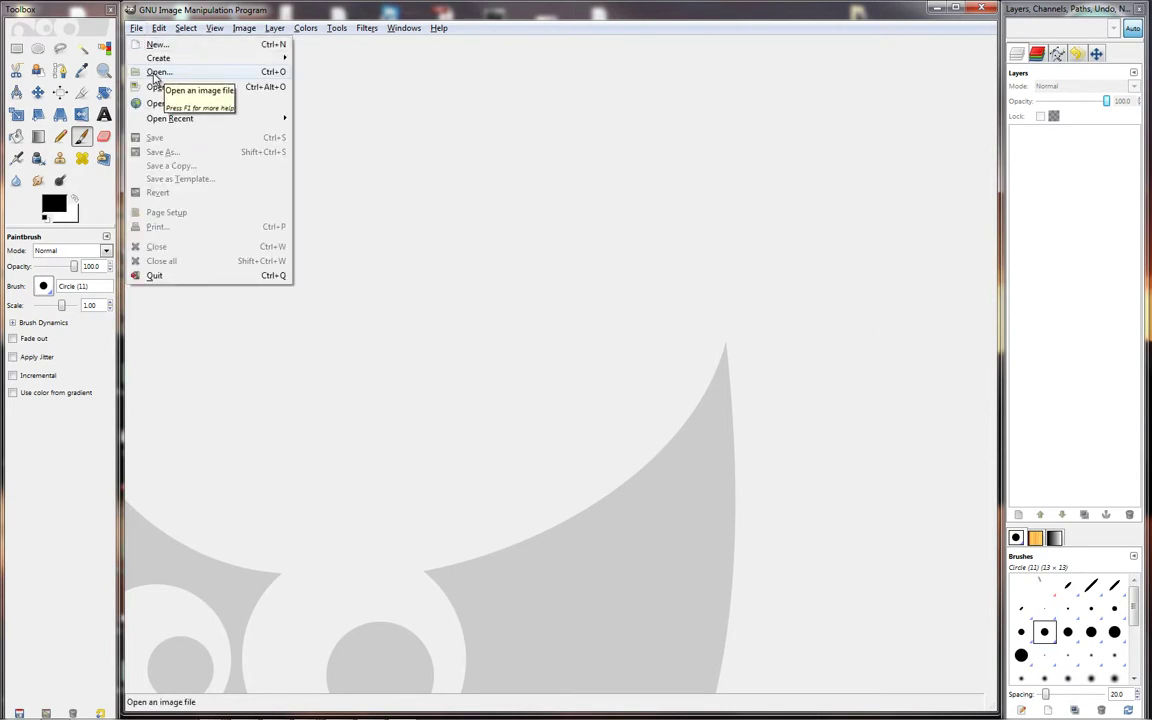
click(315, 346)
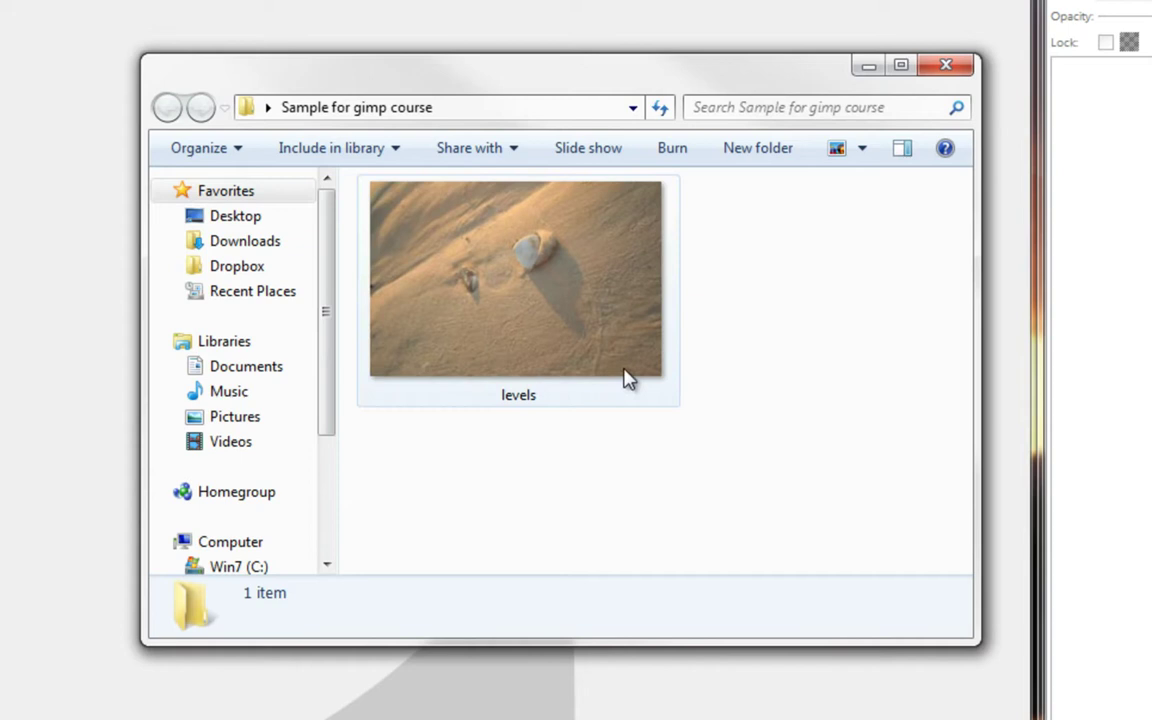
click(866, 150)
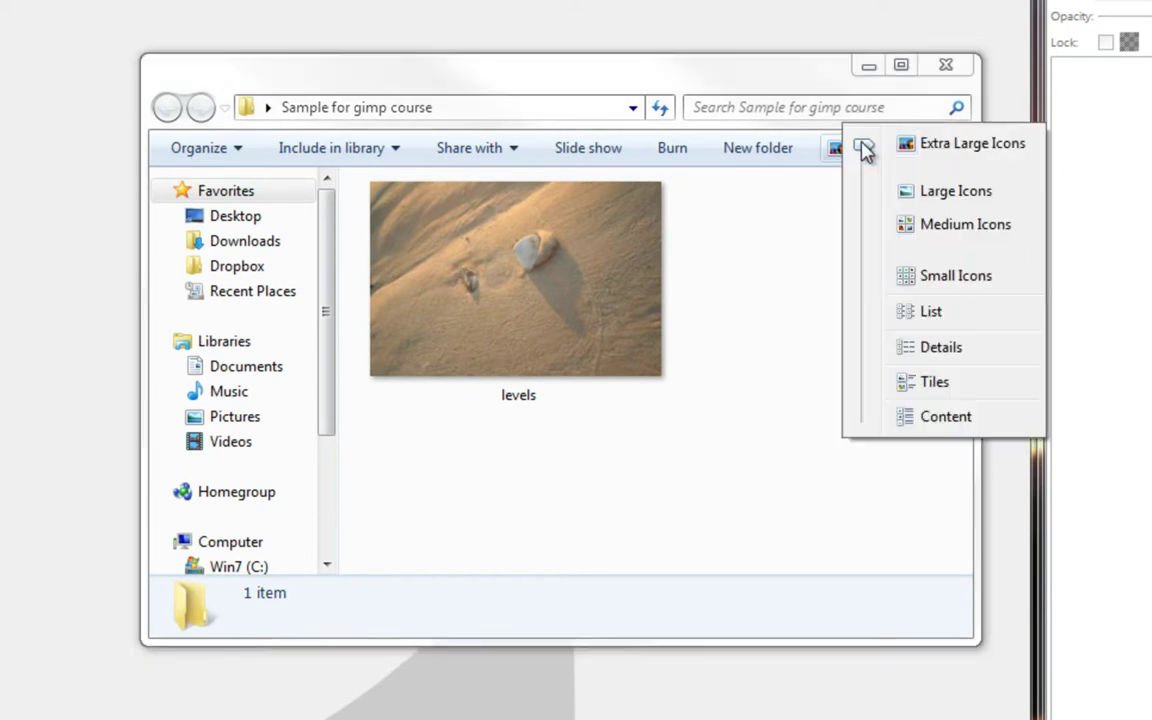
click(916, 192)
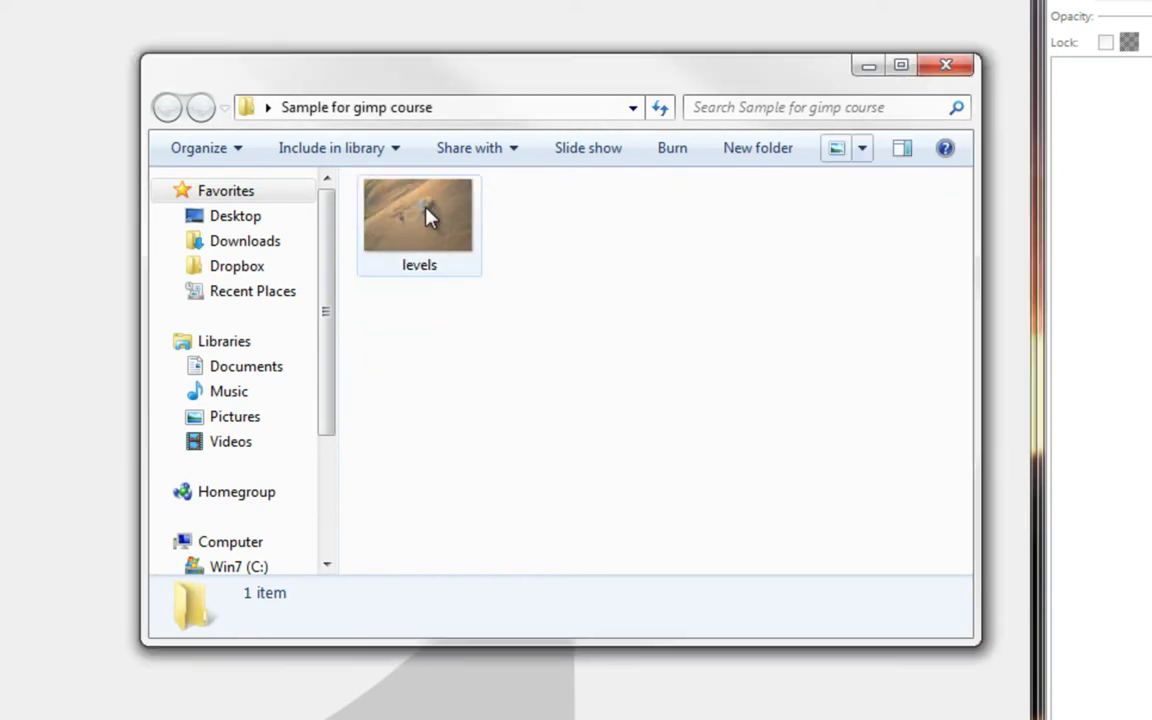
click(862, 149)
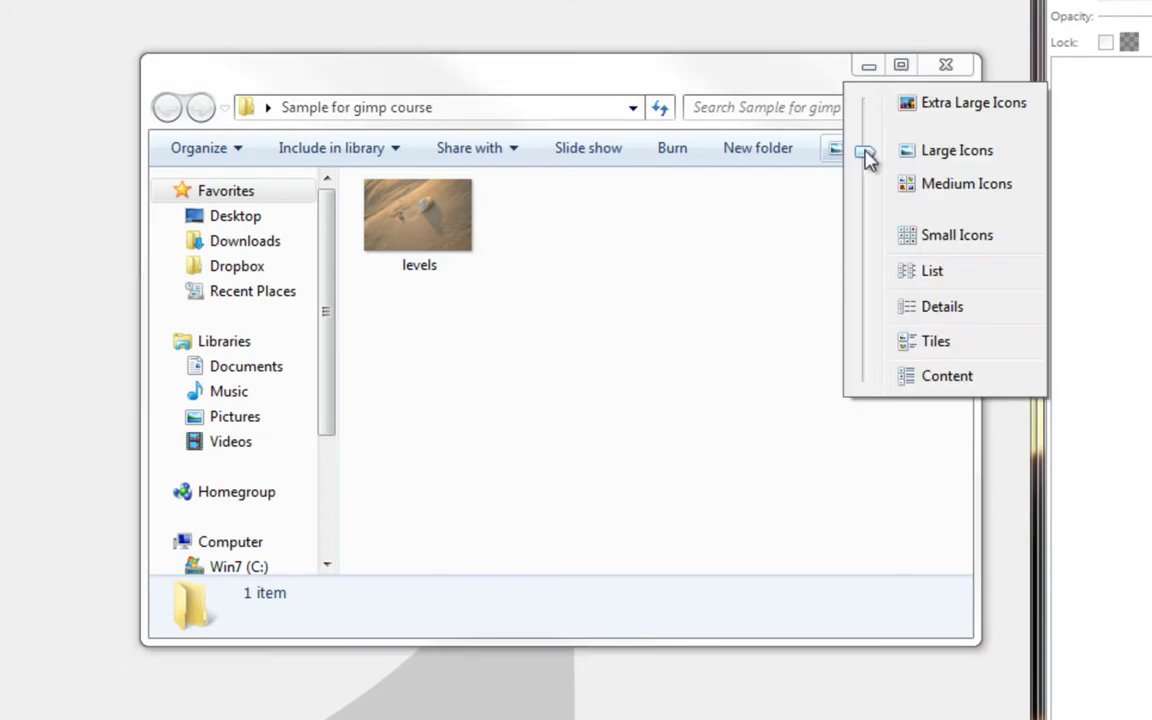
click(954, 108)
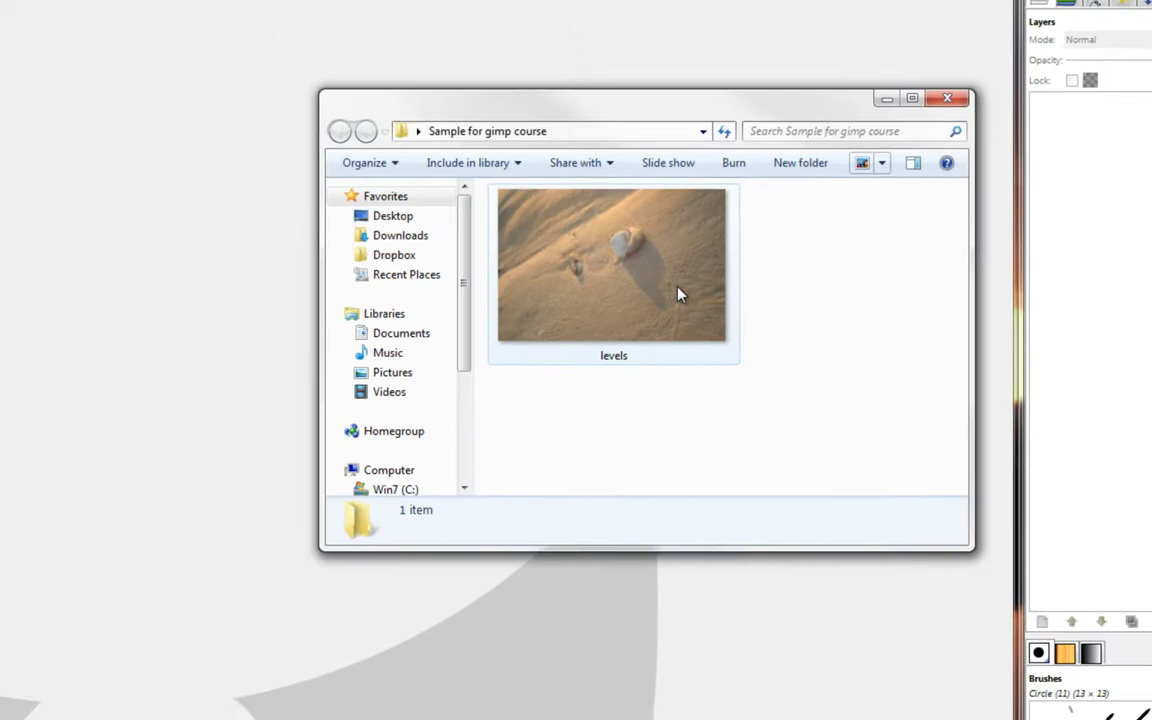
Drag the levels photo from Explorer onto GIMP's image window to open levels.JPG.
click(737, 261)
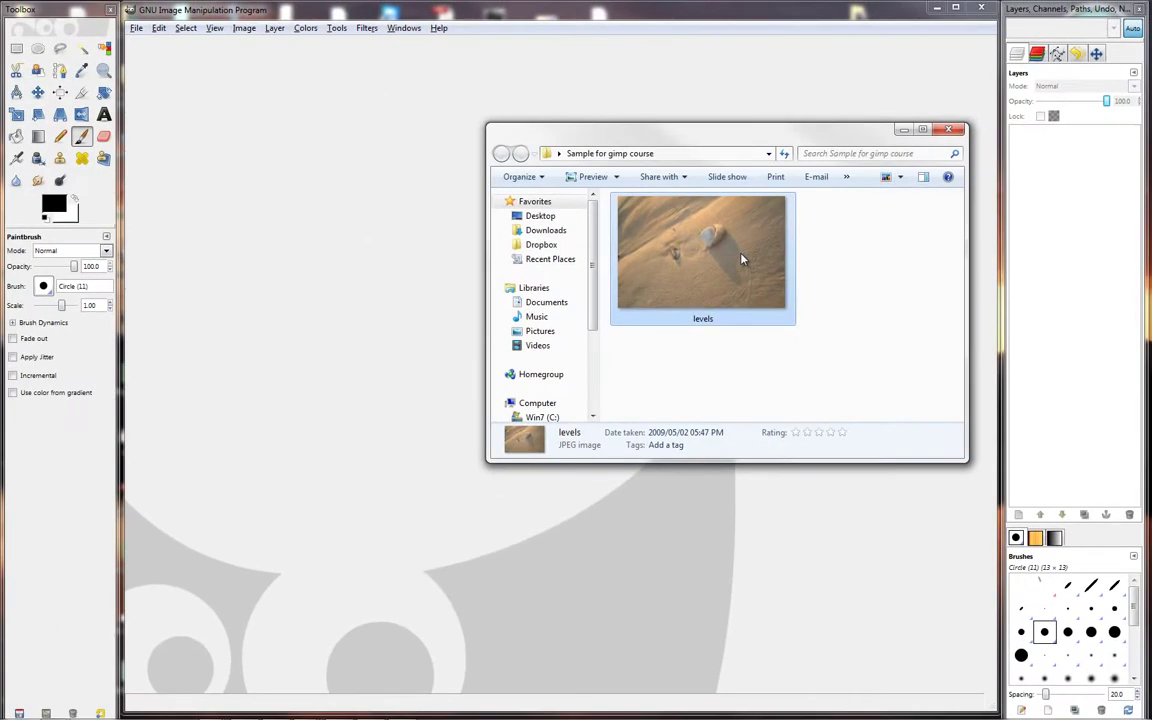
drag(741, 260, 366, 346)
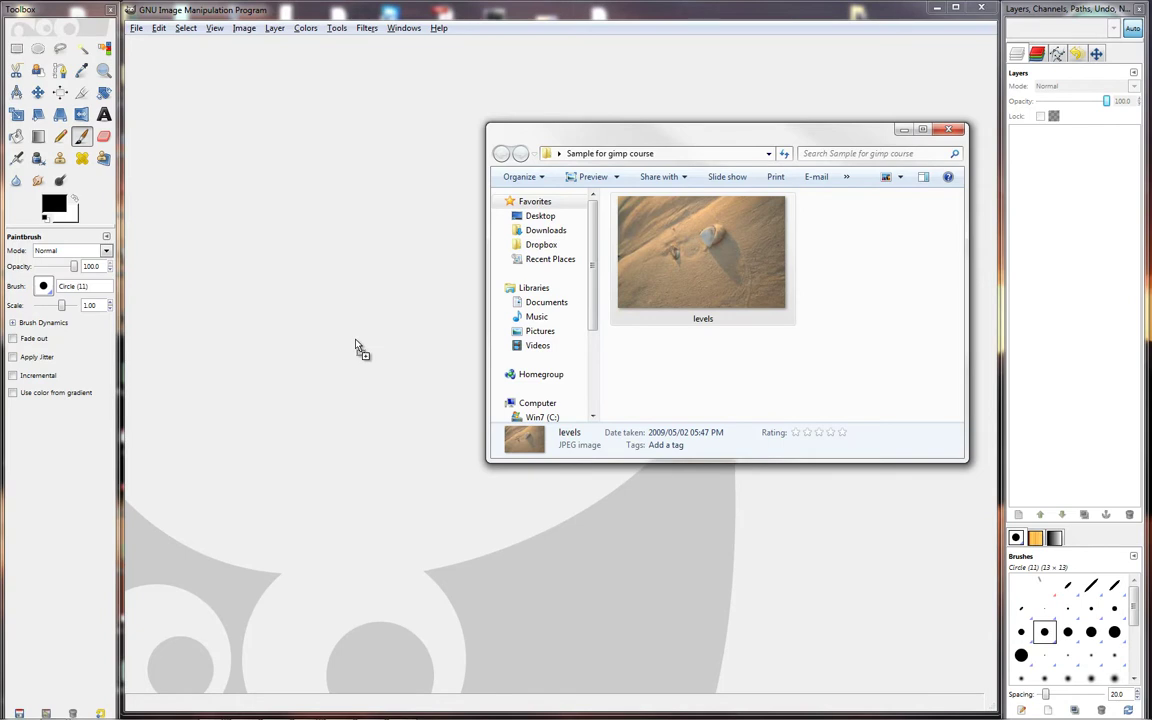
drag(355, 345, 355, 343)
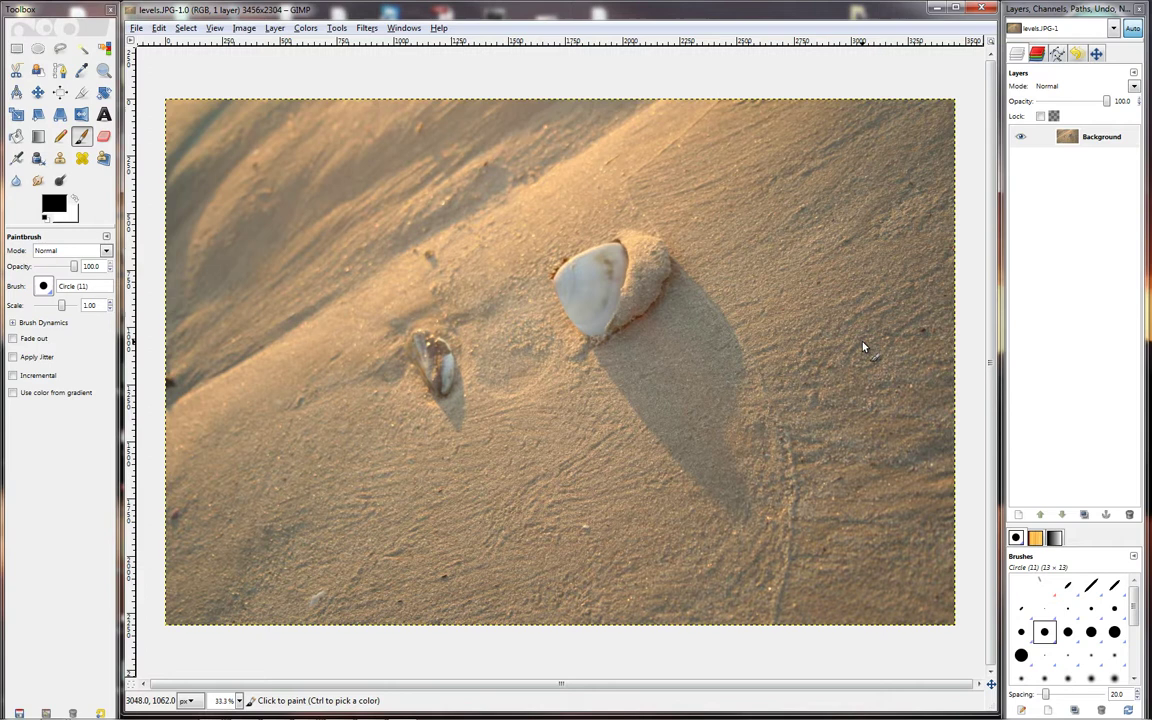
Show the Navigation preview in the right dock and select the Zoom tool.
click(1097, 54)
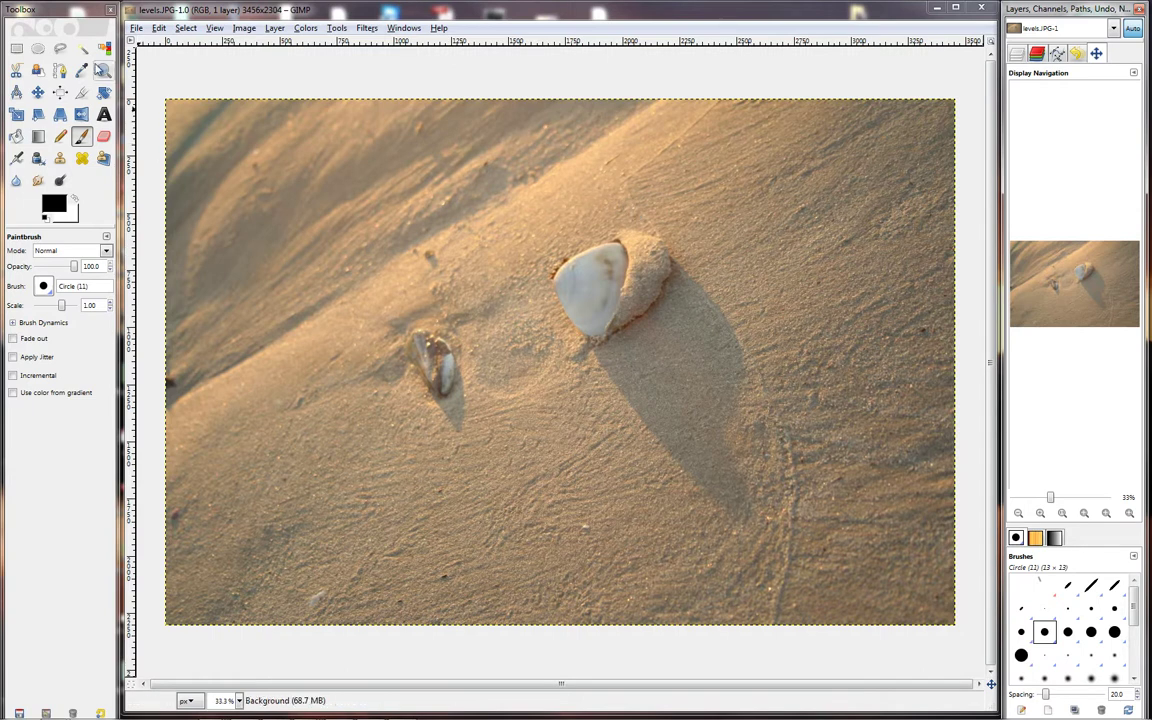
click(104, 70)
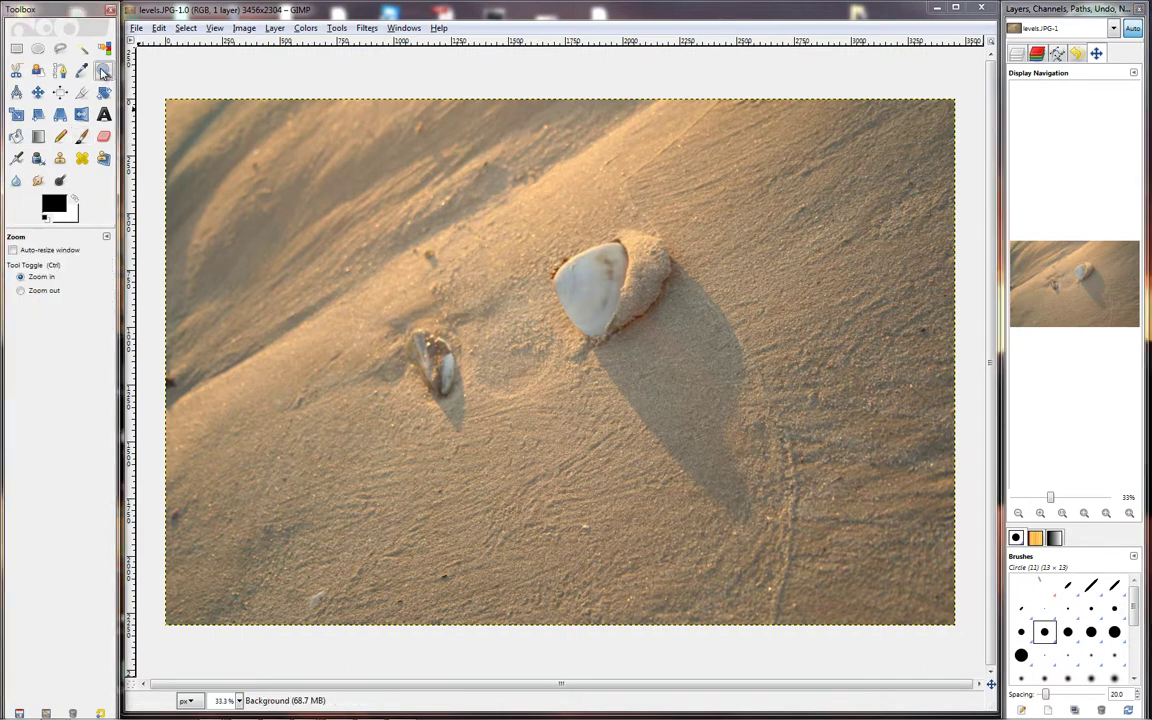
Zoom into the sand between the shells to 100%, pan, then zoom back out to fit.
click(520, 365)
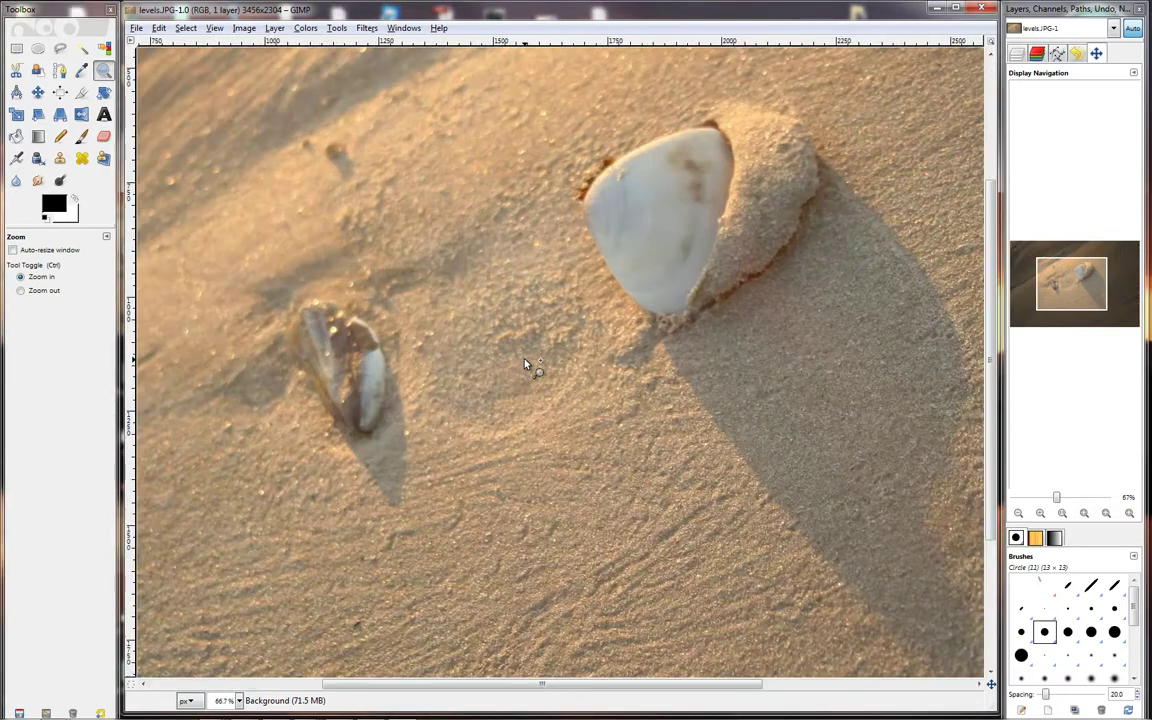
click(526, 364)
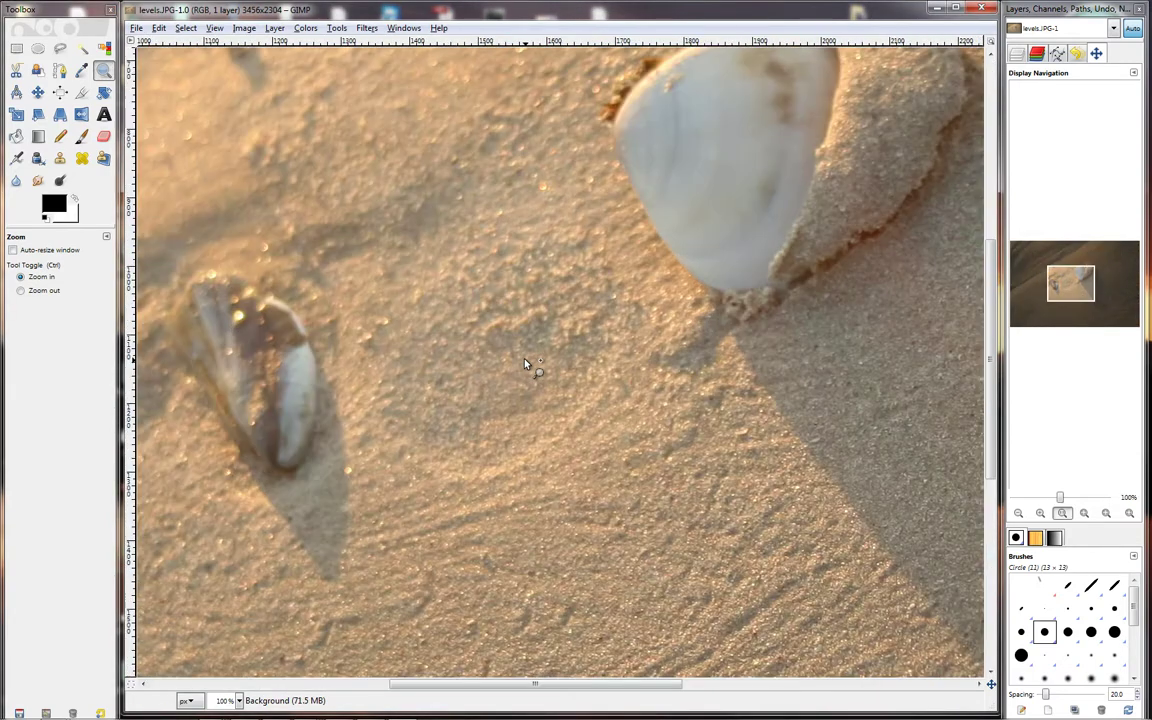
mouse_move(549, 679)
mouse_down()
mouse_move(456, 688)
mouse_move(528, 684)
mouse_up()
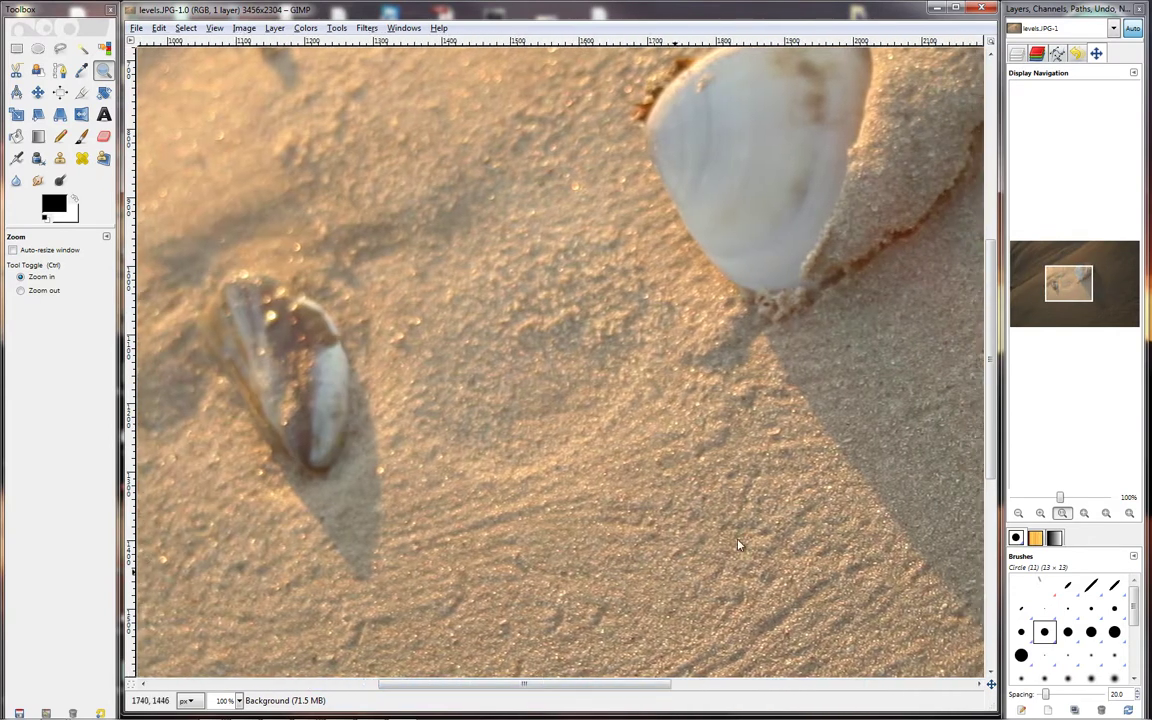
drag(990, 362, 978, 315)
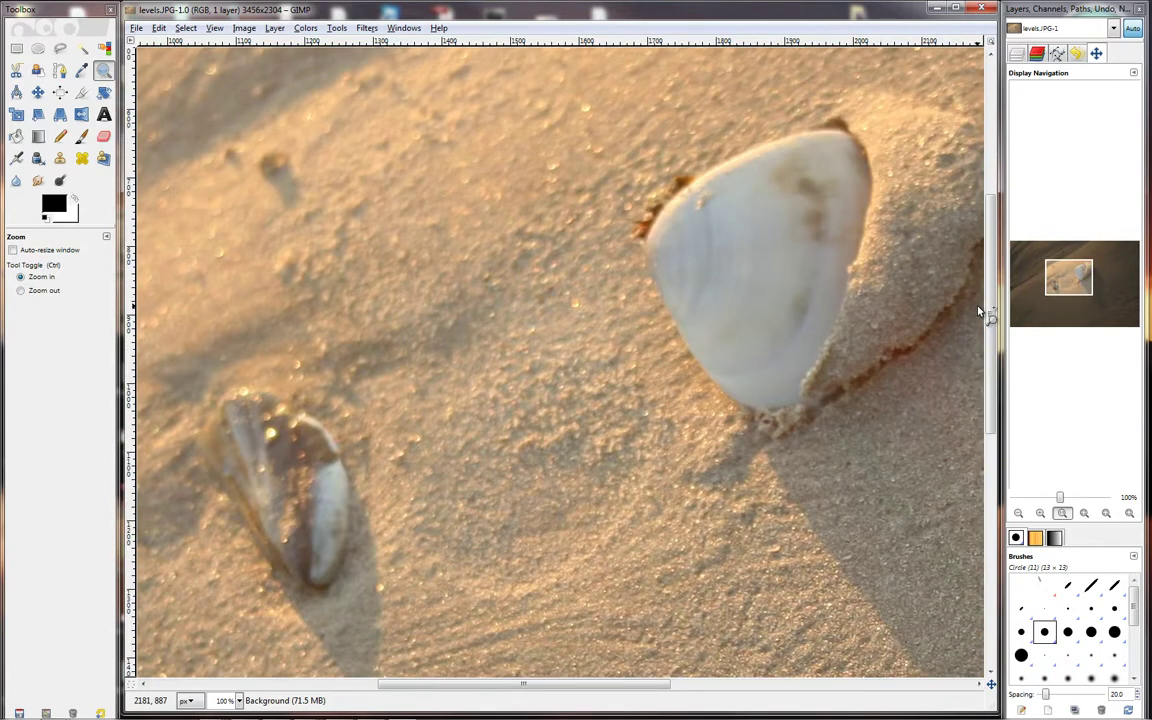
click(580, 378)
click(580, 378)
click(580, 378)
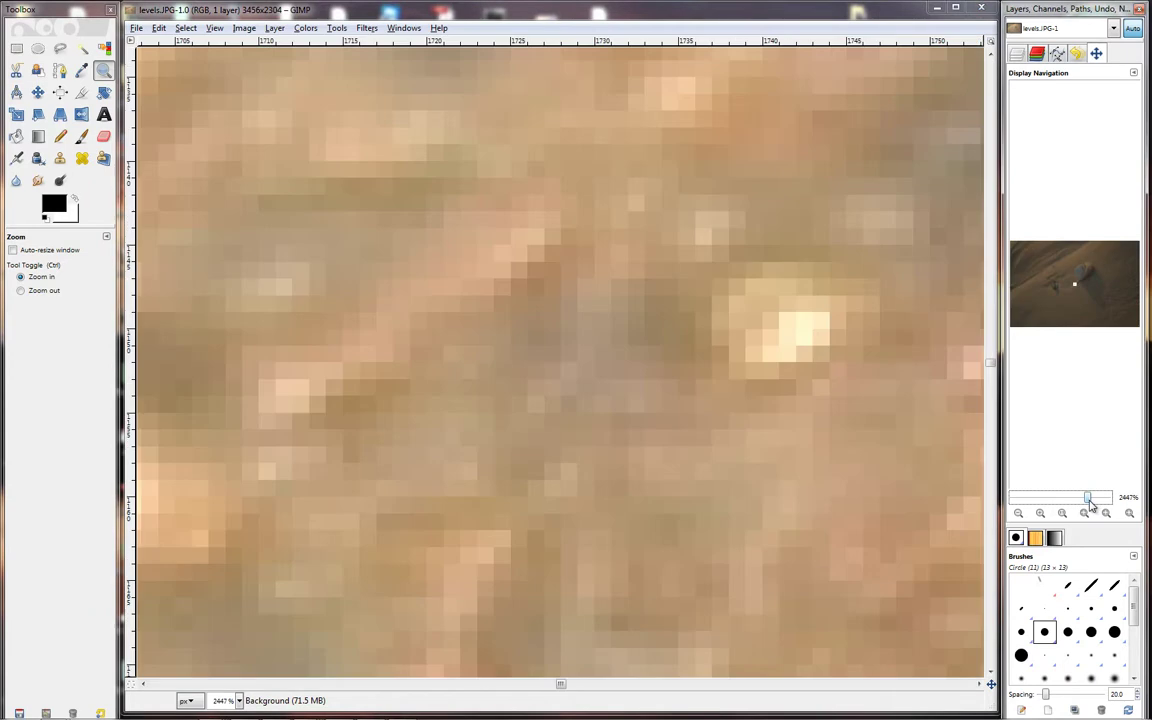
Jump to a close zoom from the Navigation preview, then step back out to 50%.
click(1053, 500)
drag(1053, 500, 1066, 500)
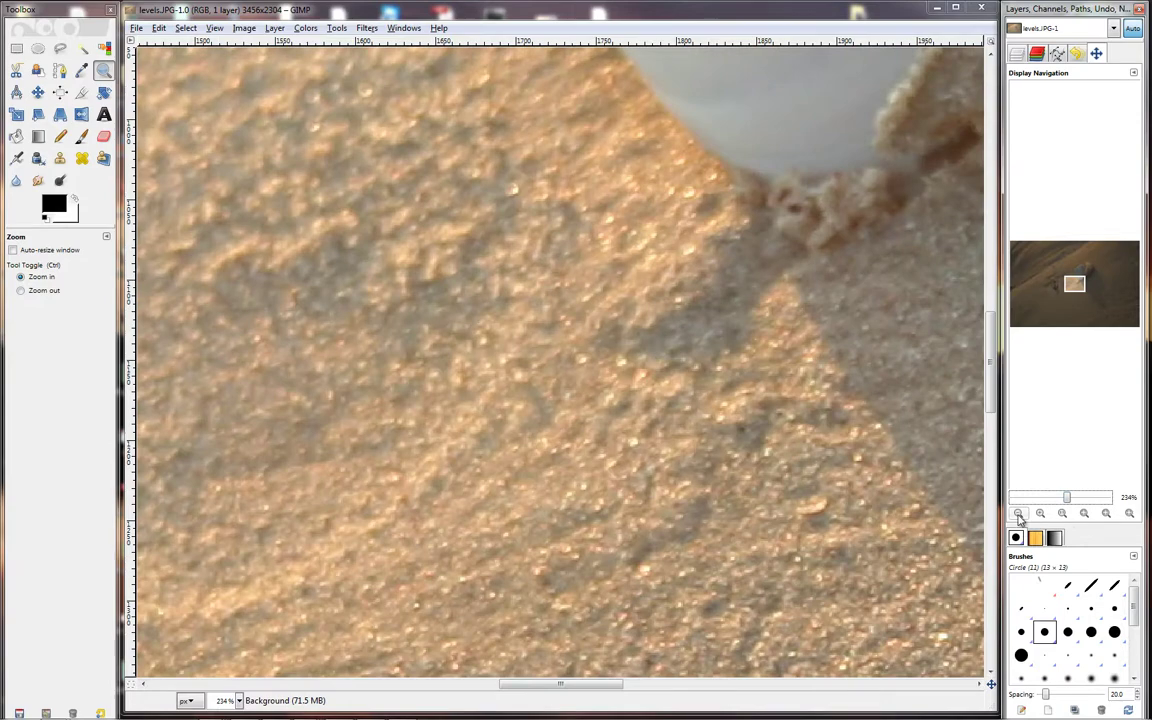
click(1019, 514)
click(1019, 514)
click(1019, 514)
click(1019, 514)
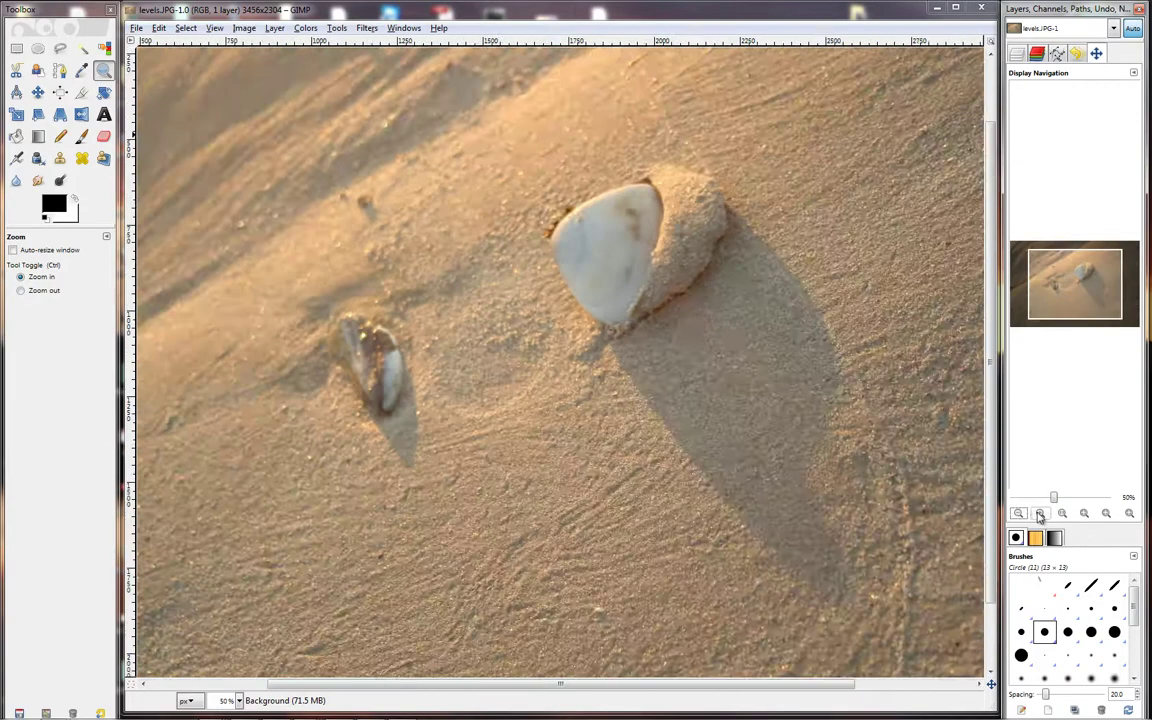
Bring the view to 100% actual size, then magnify to 150%.
key(plus)
key(plus)
key(plus)
key(plus)
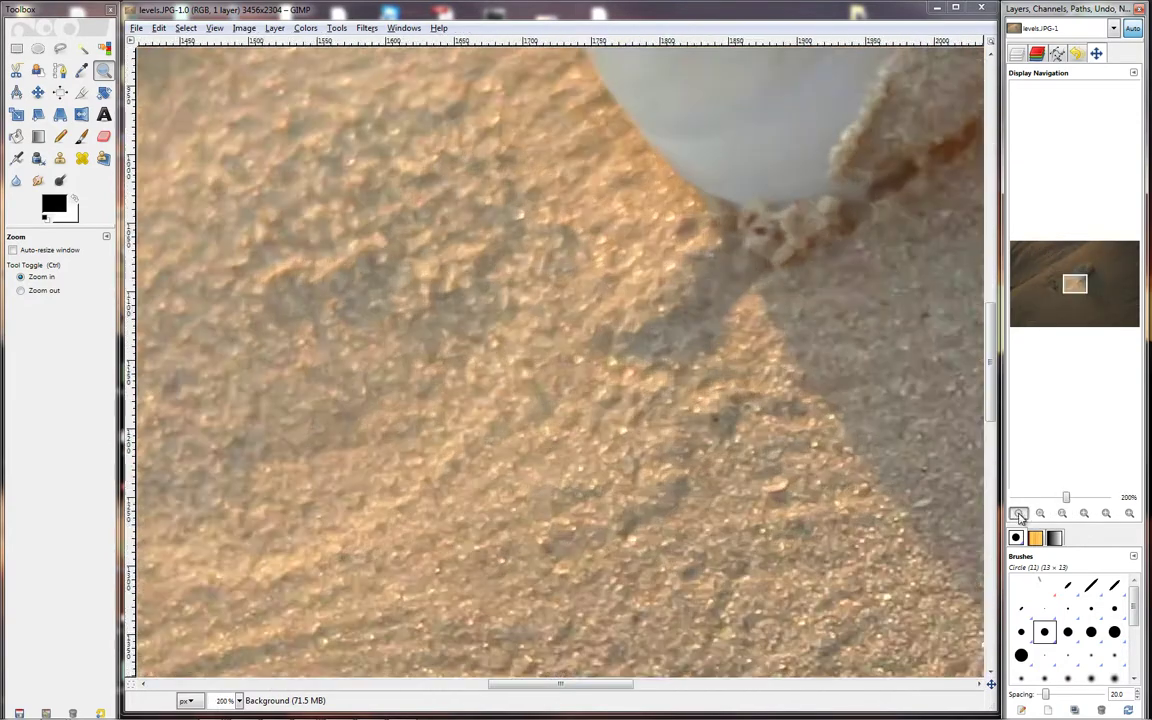
click(1019, 514)
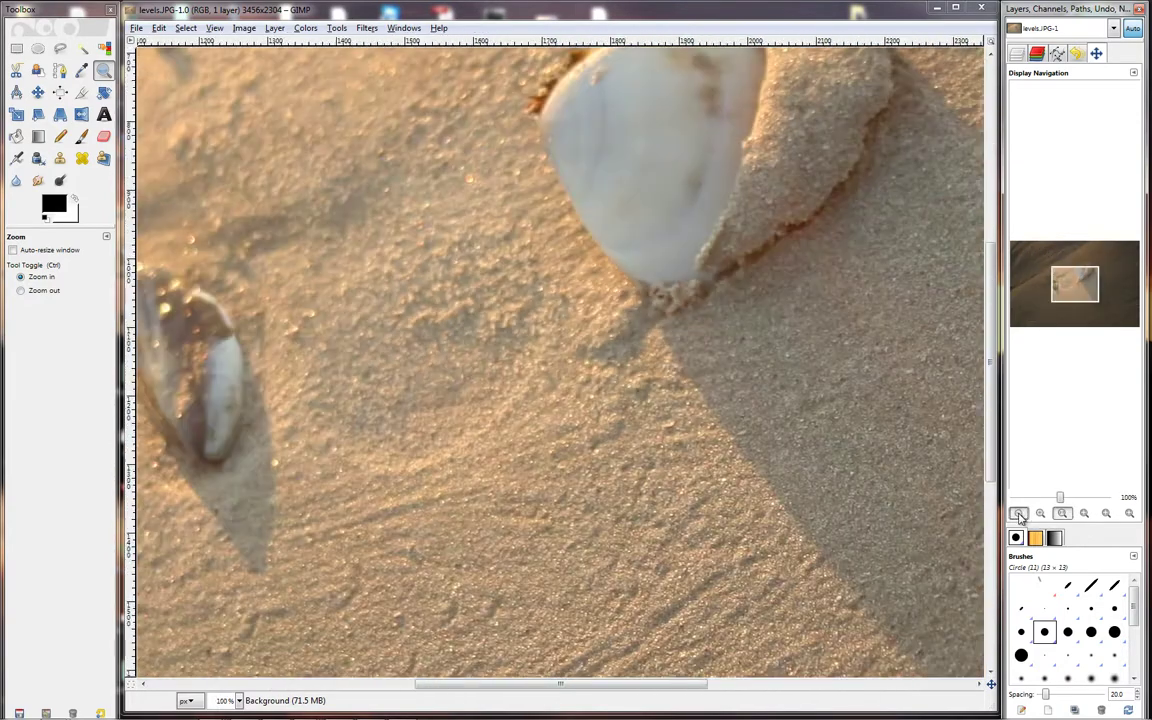
click(1019, 514)
click(1040, 514)
click(1040, 514)
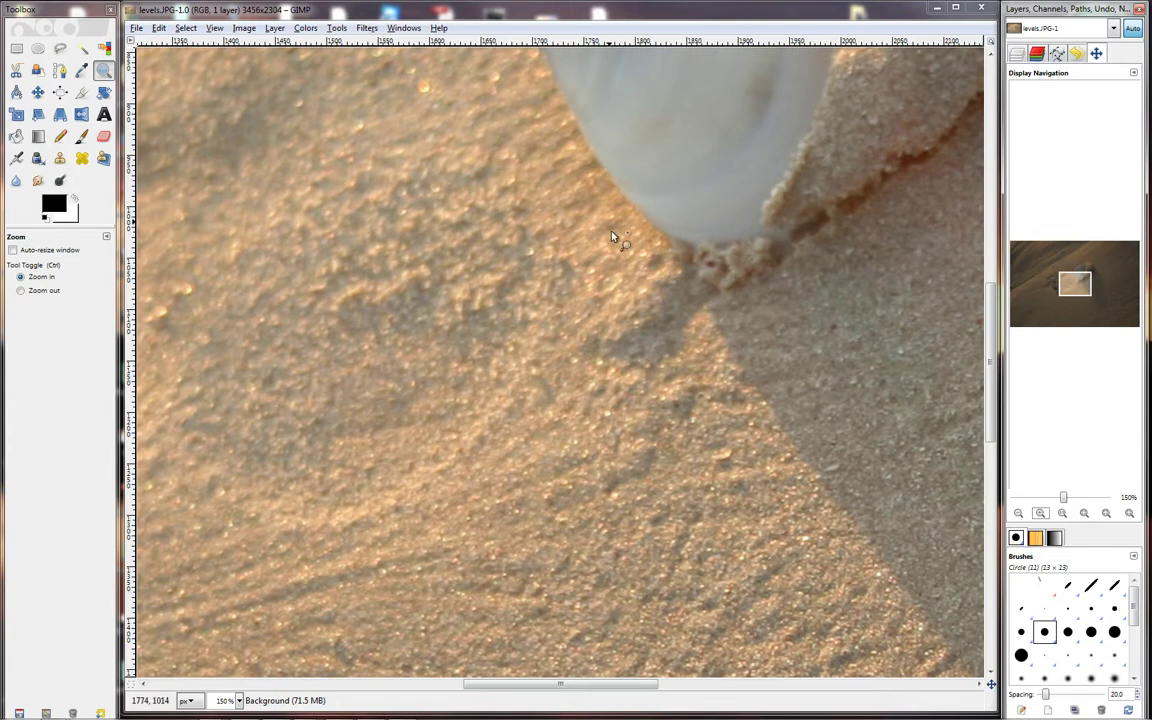
Shift the Navigation view rectangle, then zoom out step by step until the photo fits at 33.3%.
drag(1085, 289, 1061, 278)
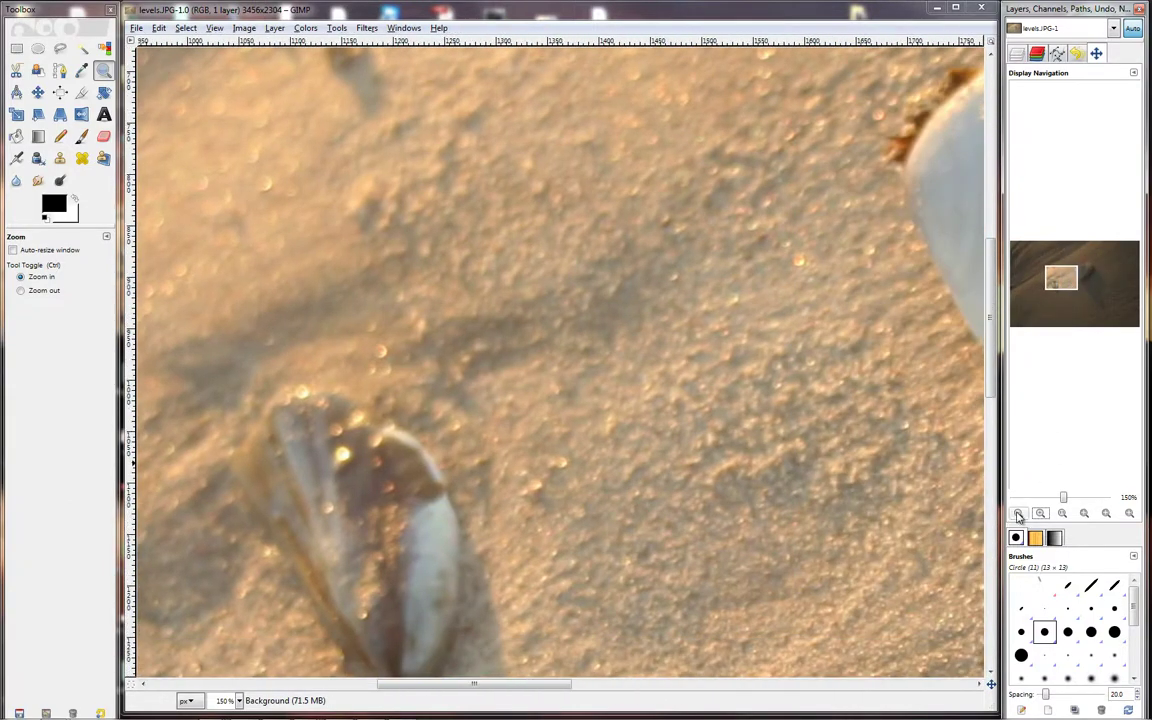
click(1018, 515)
click(1018, 515)
click(1018, 515)
click(1018, 515)
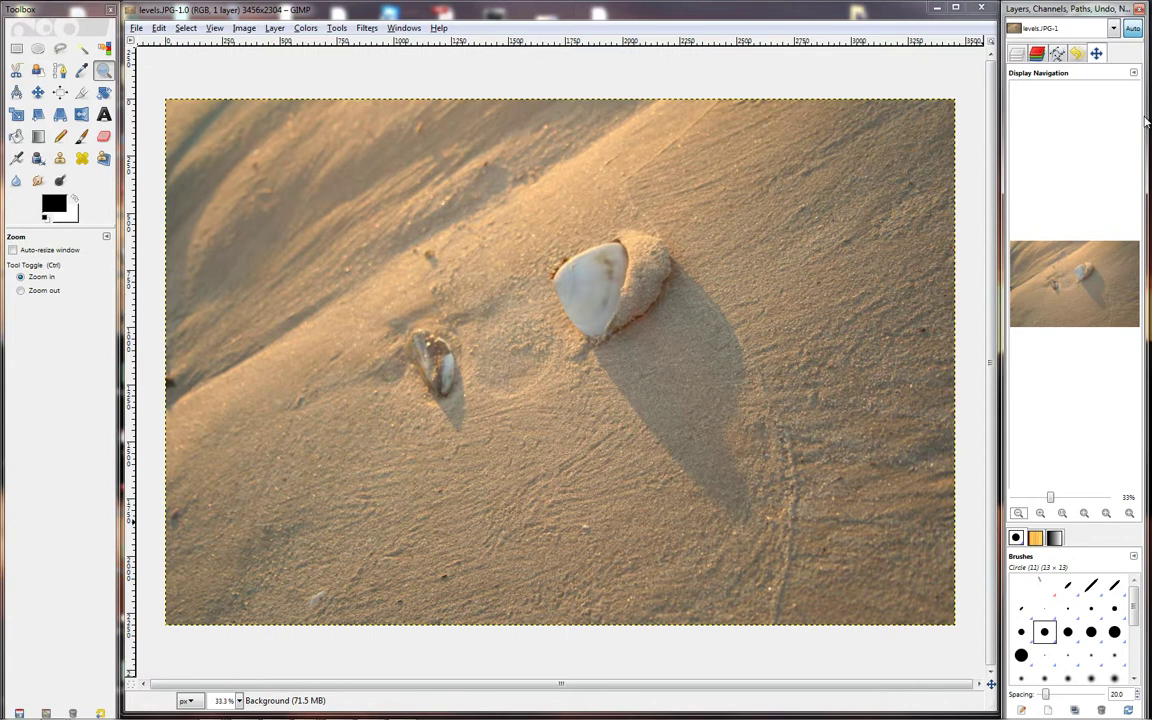
click(404, 29)
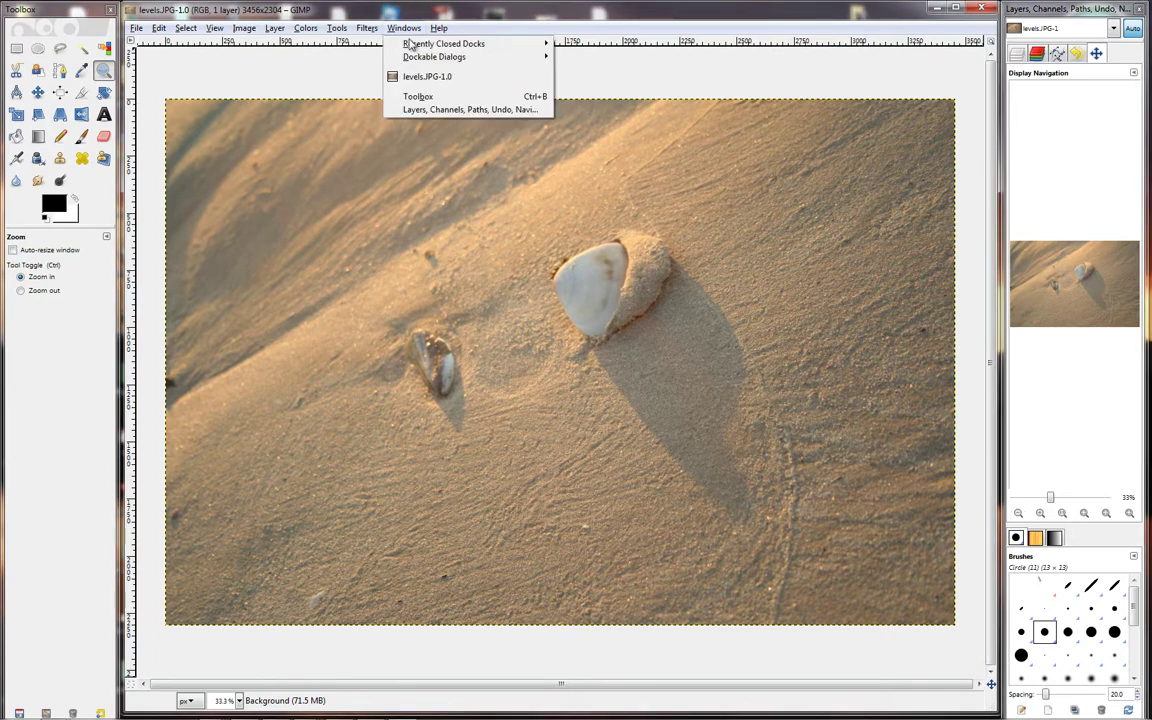
mouse_move(412, 56)
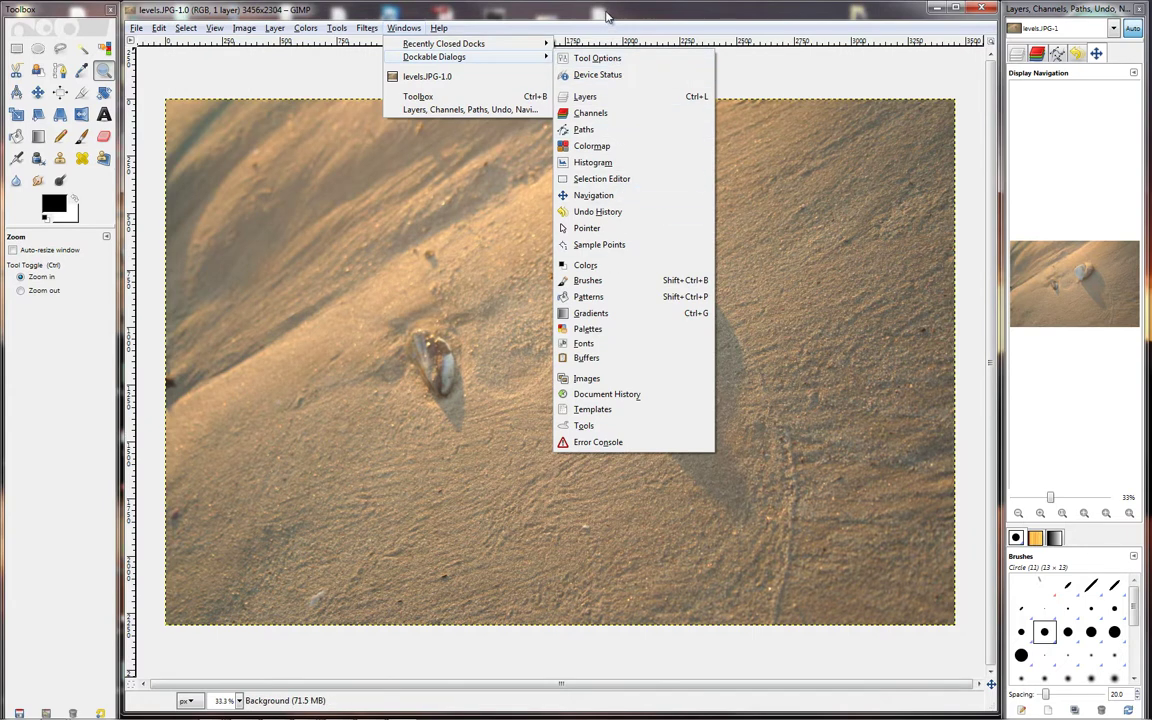
click(548, 16)
Switch the right dock to Display Navigation, then close that tab so Undo History shows.
right_click(1100, 55)
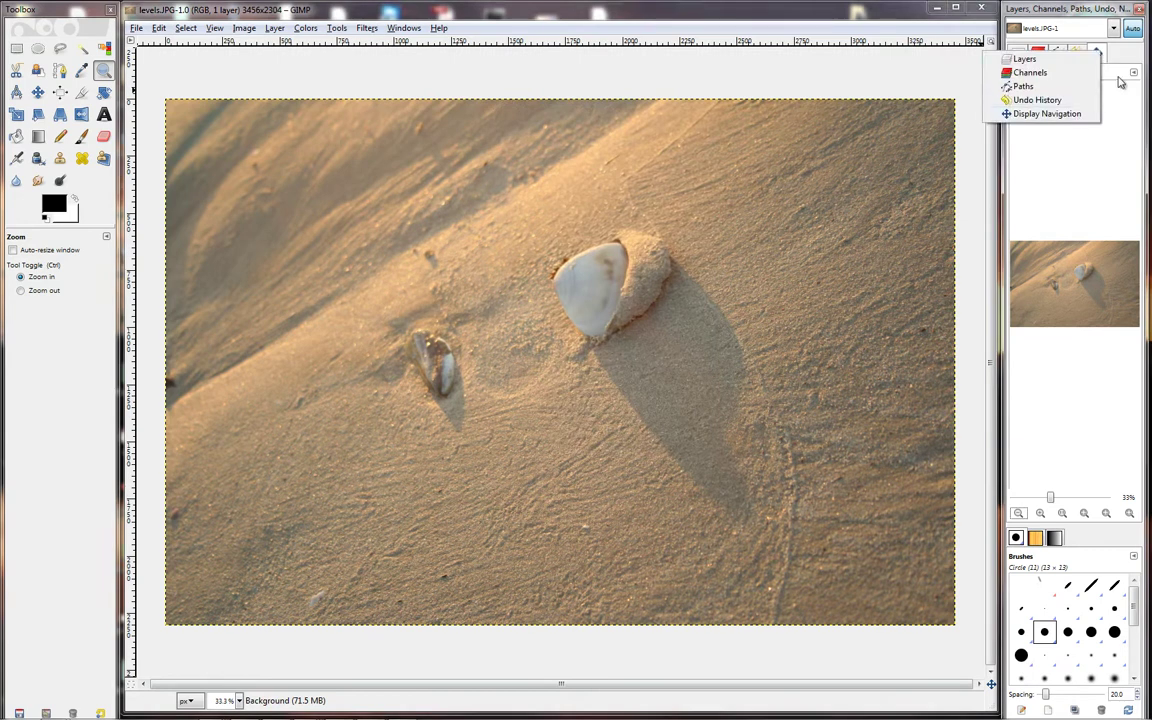
click(1084, 112)
click(1135, 74)
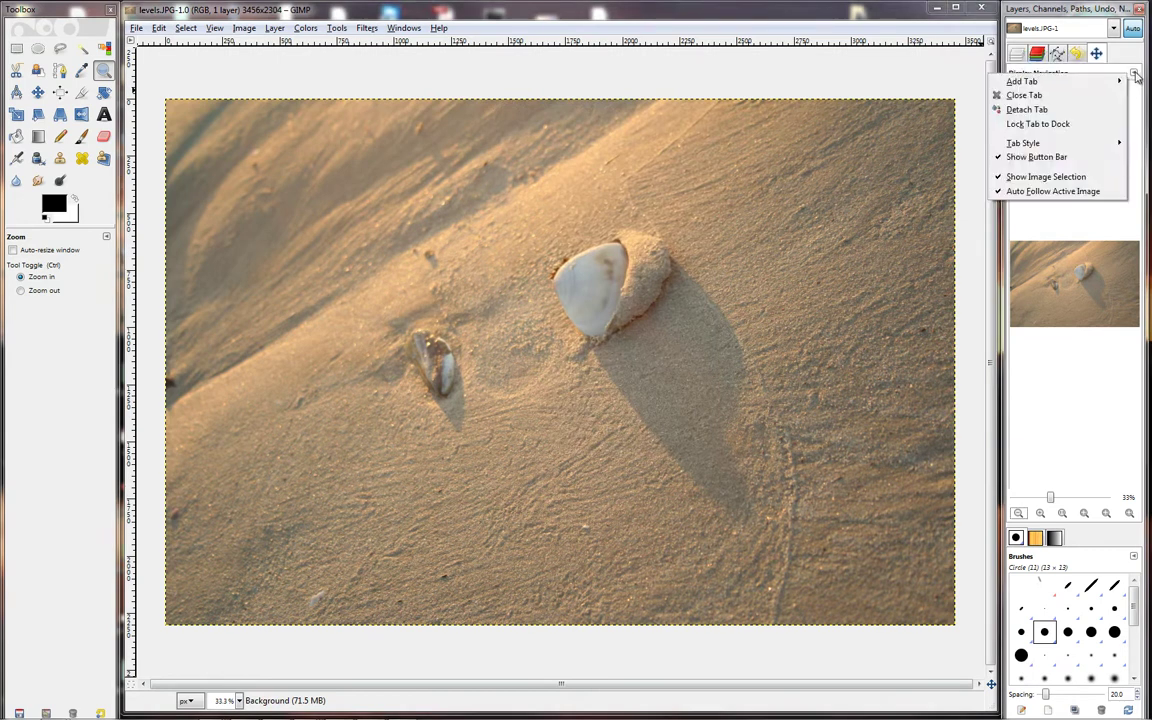
click(1069, 97)
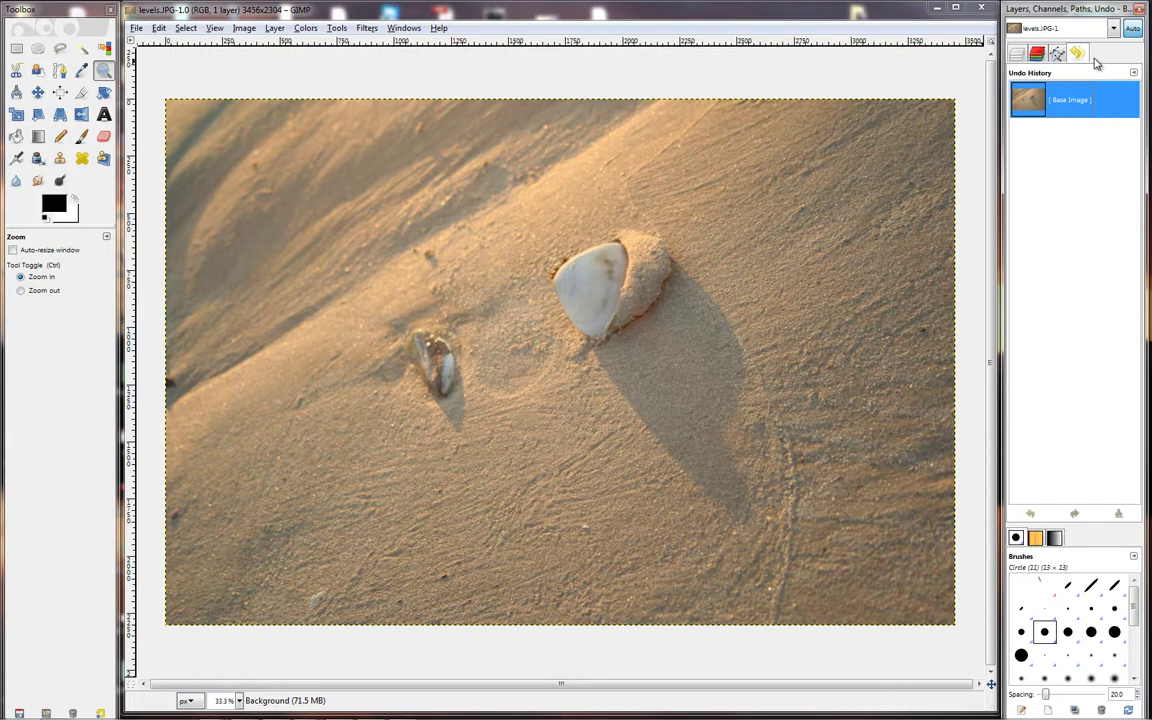
click(404, 28)
mouse_move(440, 57)
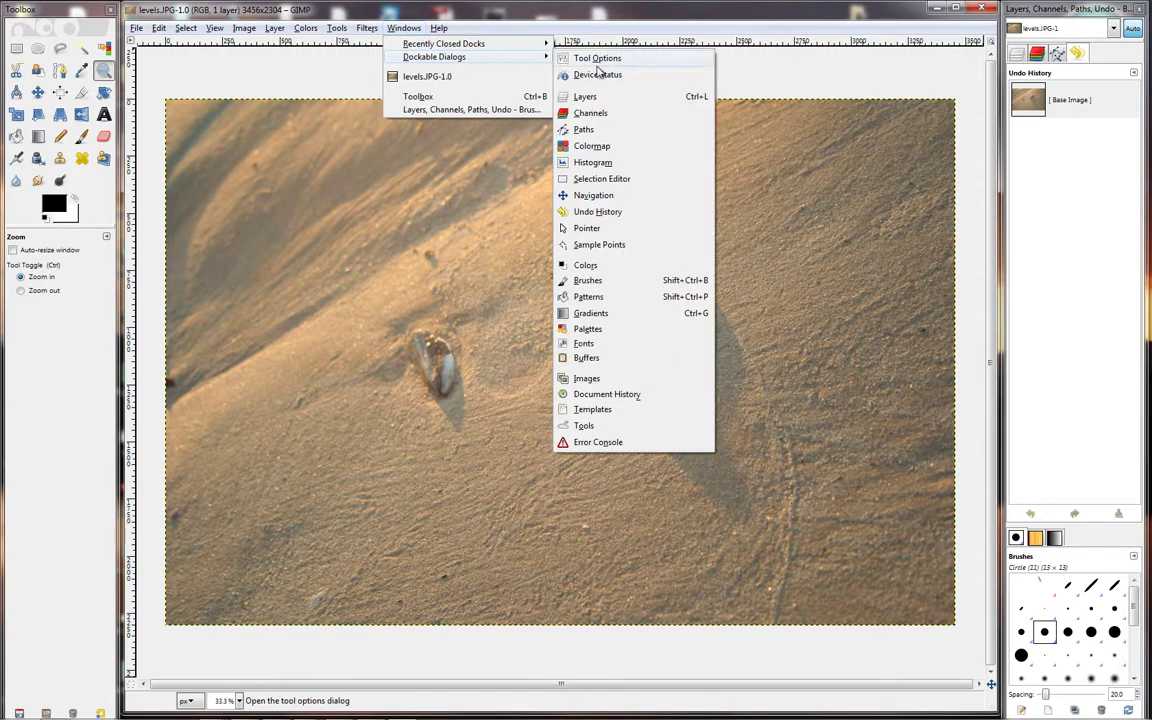
click(610, 195)
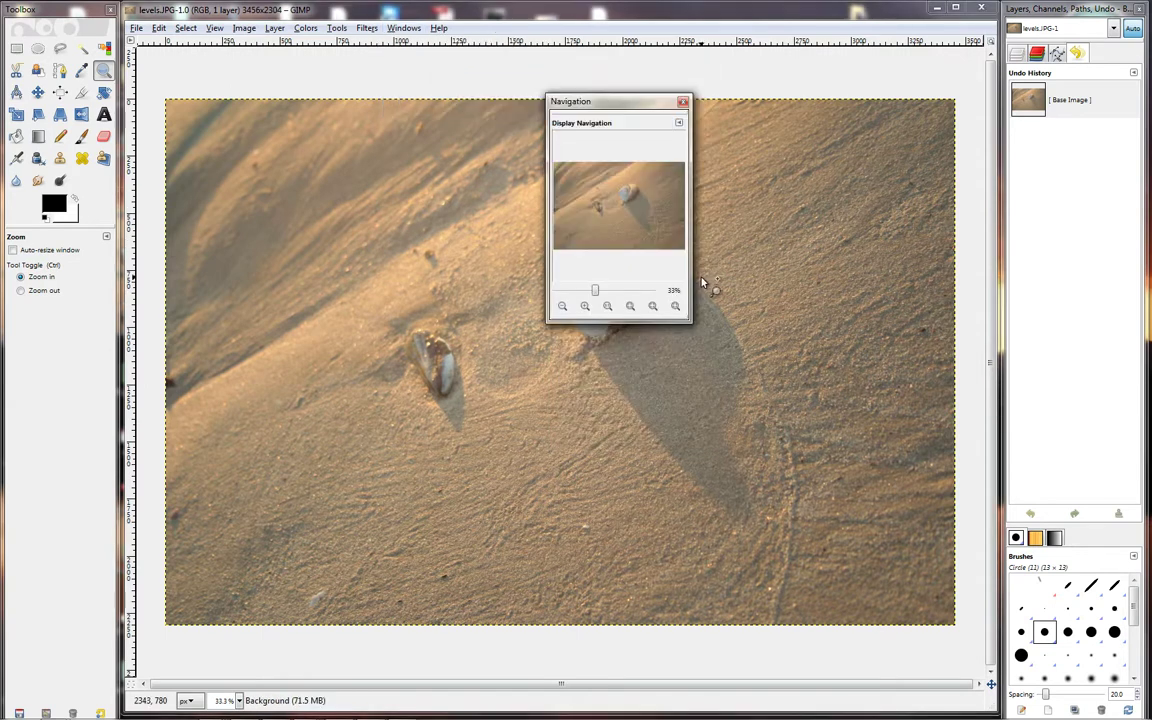
drag(609, 101, 829, 186)
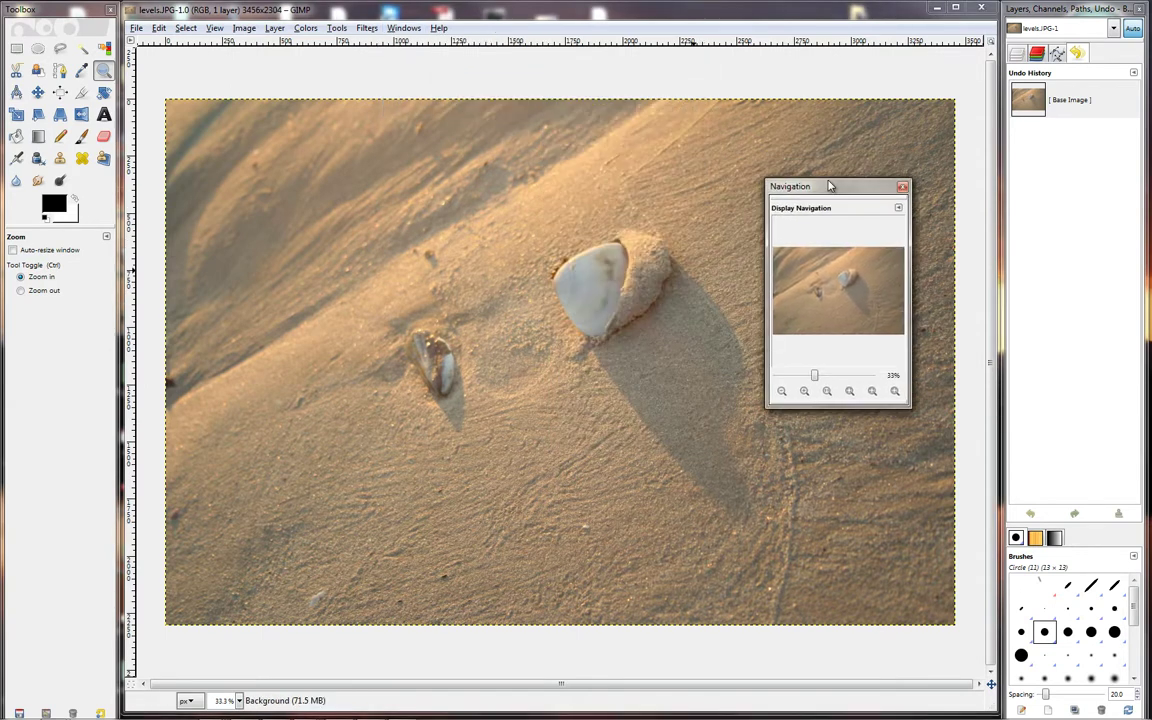
click(902, 187)
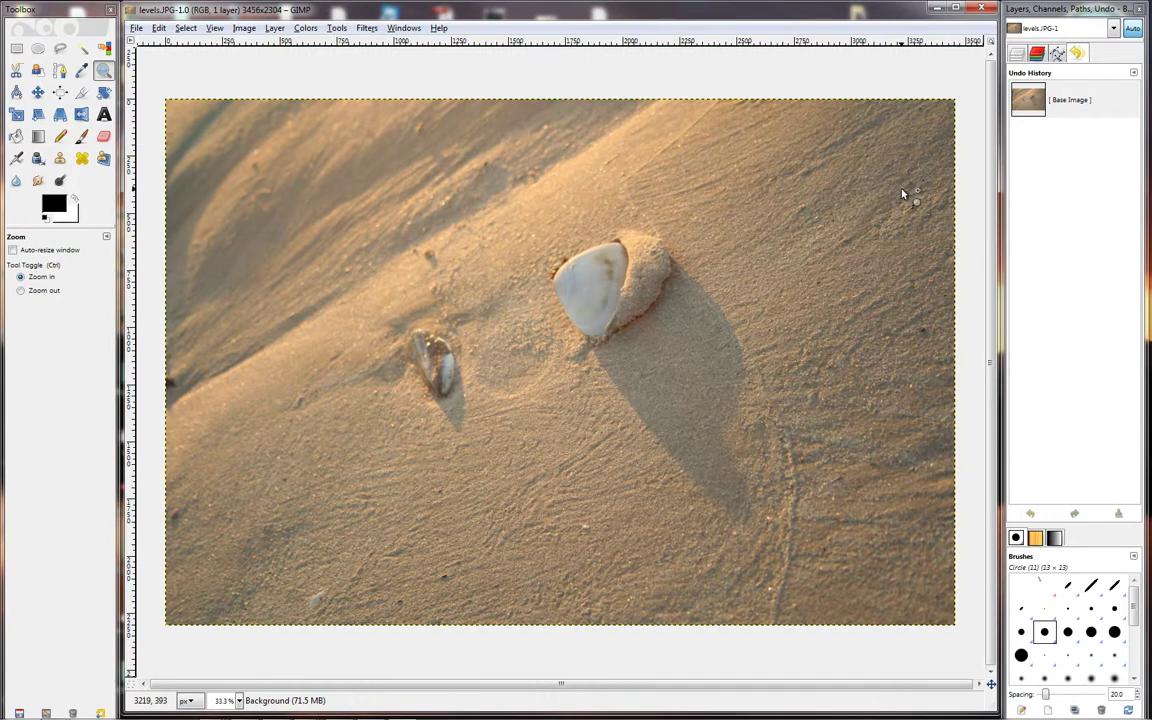
Add a Navigation tab back into the right dock from the Undo History tab's Add Tab menu.
click(1134, 76)
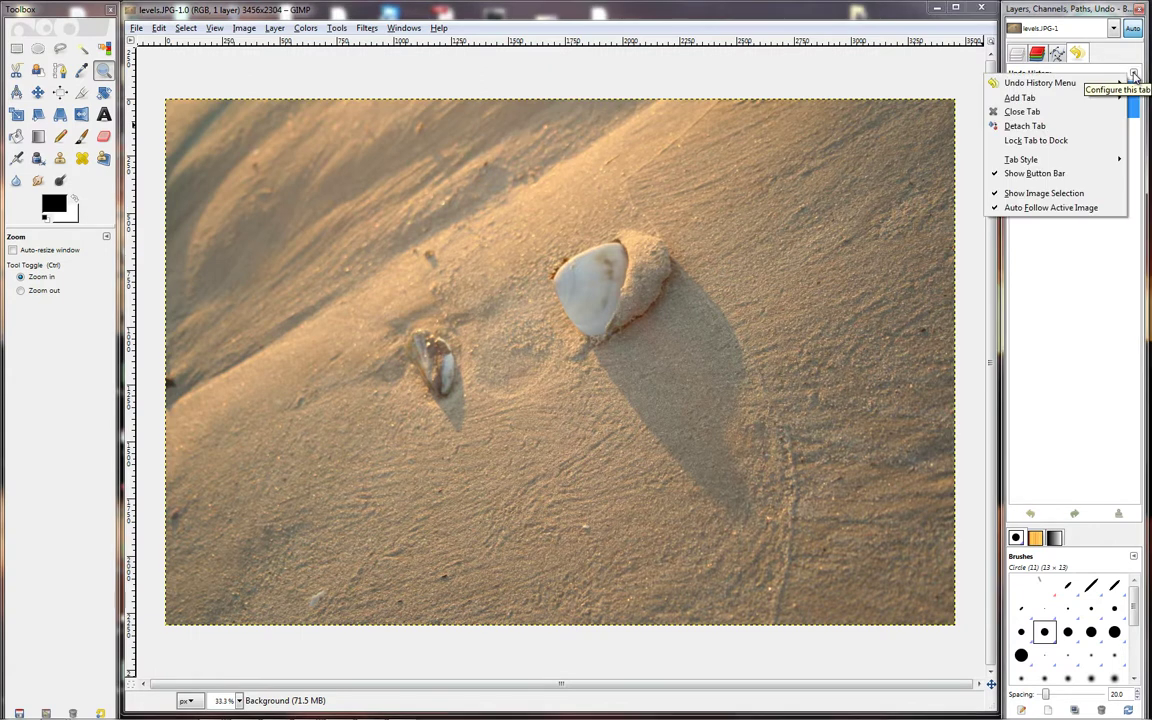
mouse_move(1030, 98)
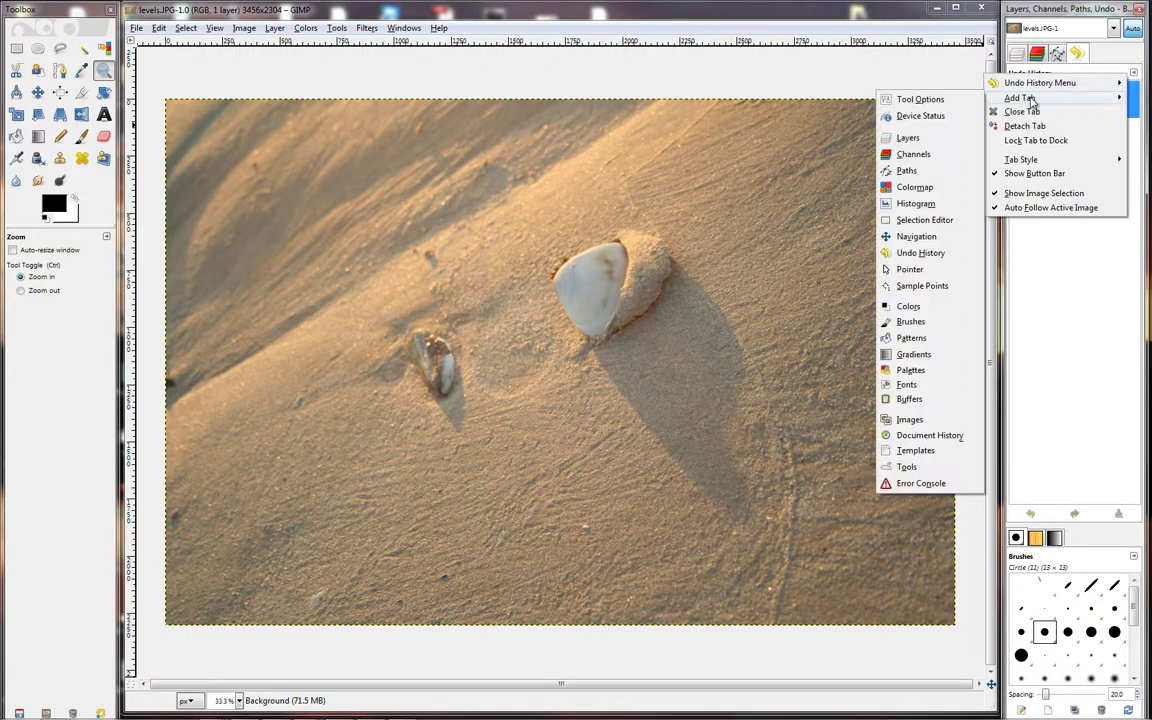
click(918, 238)
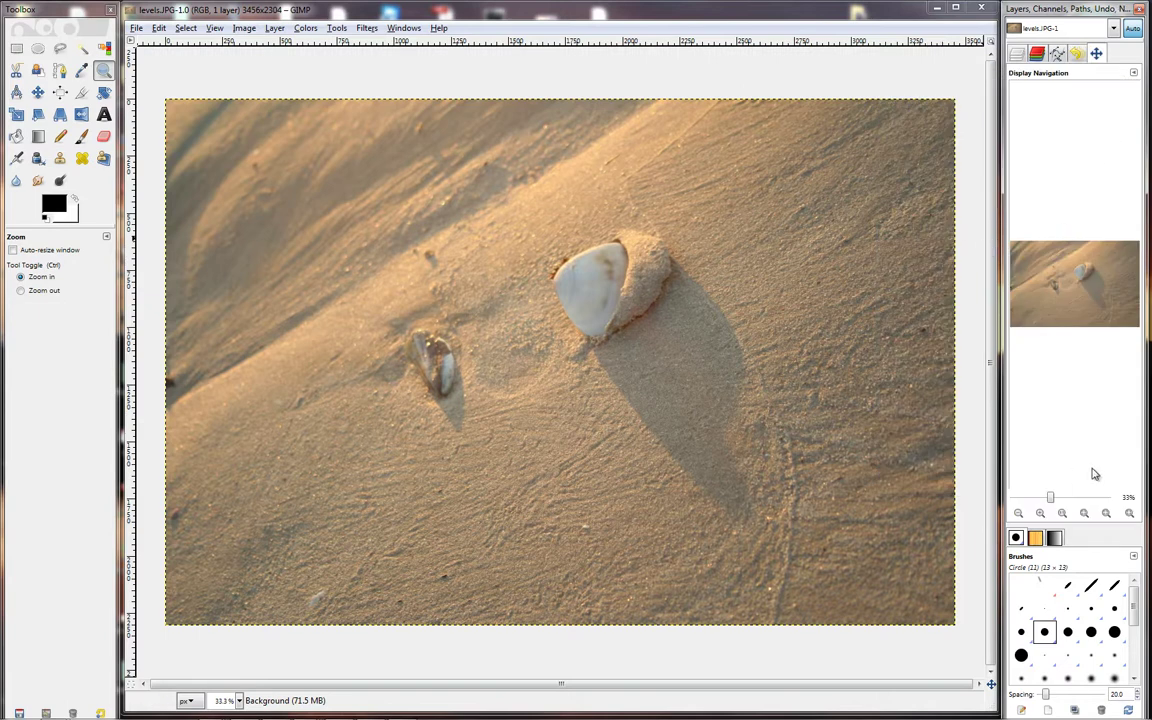
click(1017, 54)
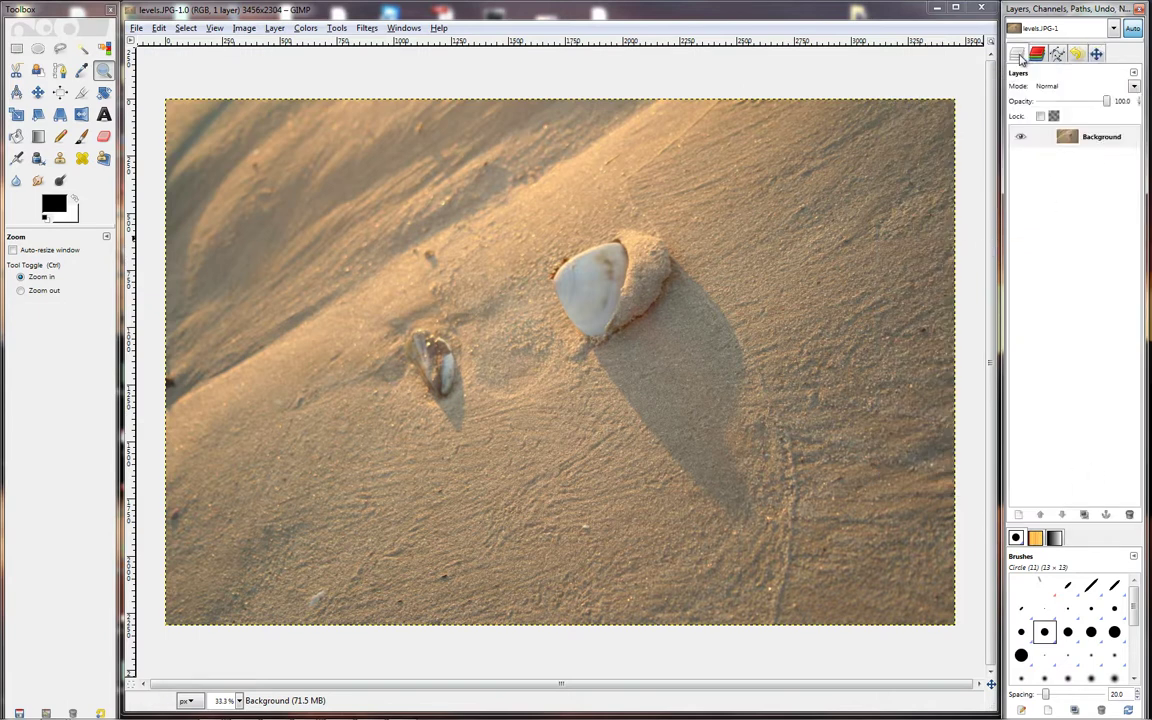
click(1096, 54)
click(1017, 54)
click(1096, 54)
click(1017, 54)
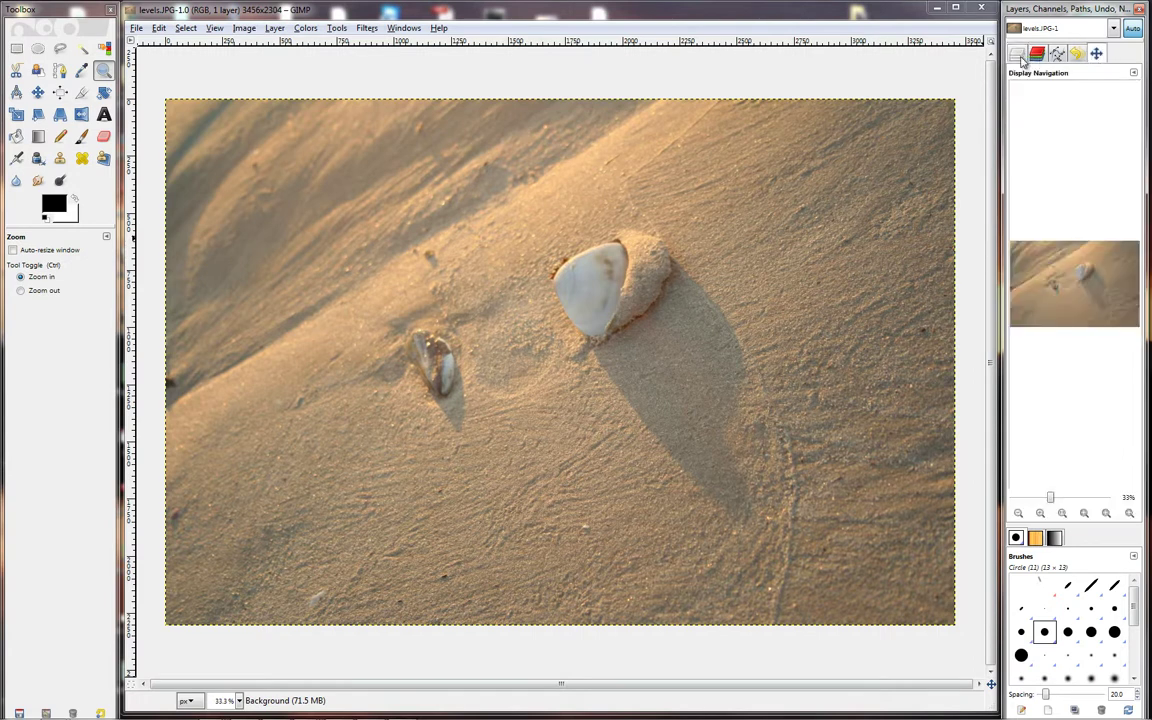
click(1096, 54)
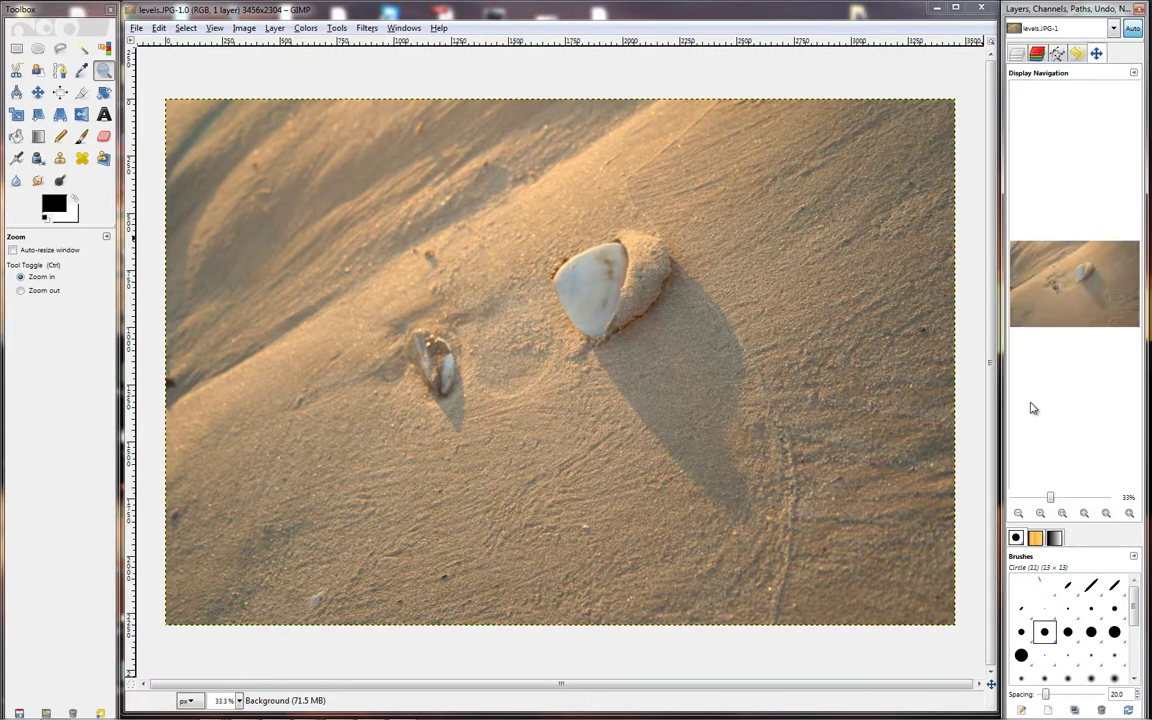